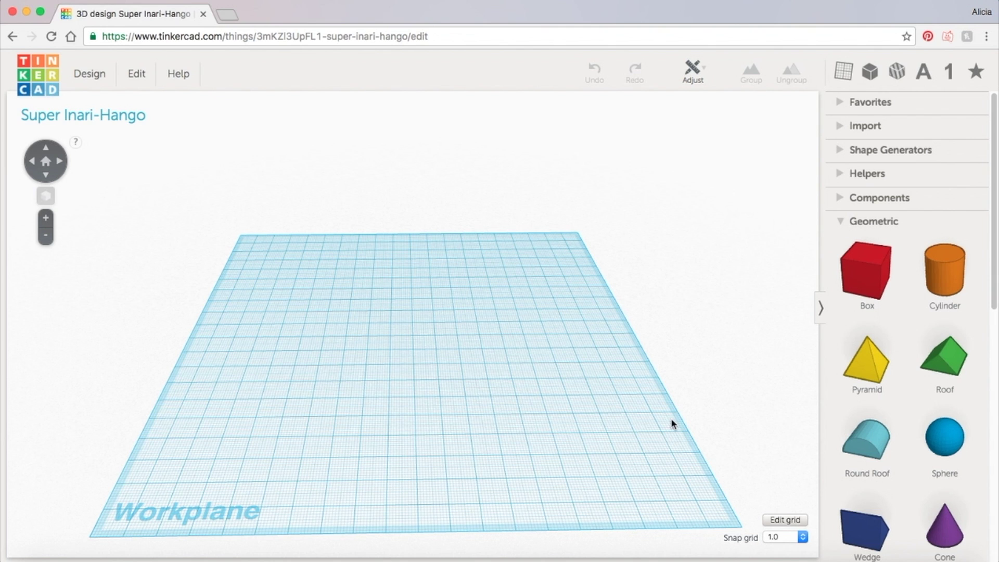
# - Set the snap grid to 2.0 and place a light purple cylinder in the middle of the workplane
pyautogui.click(802, 538)
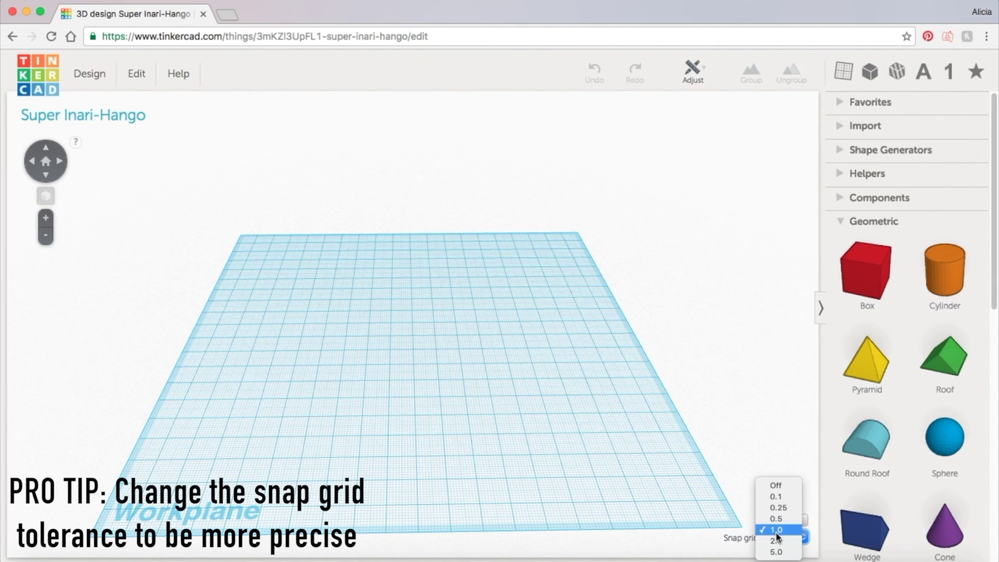
pyautogui.click(777, 541)
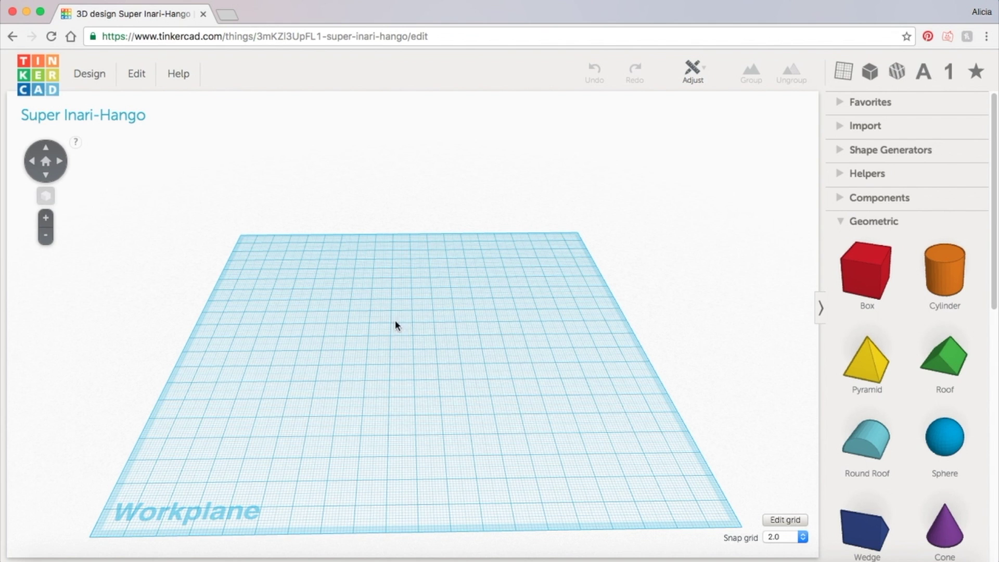
pyautogui.moveTo(904, 282); pyautogui.dragTo(413, 349)
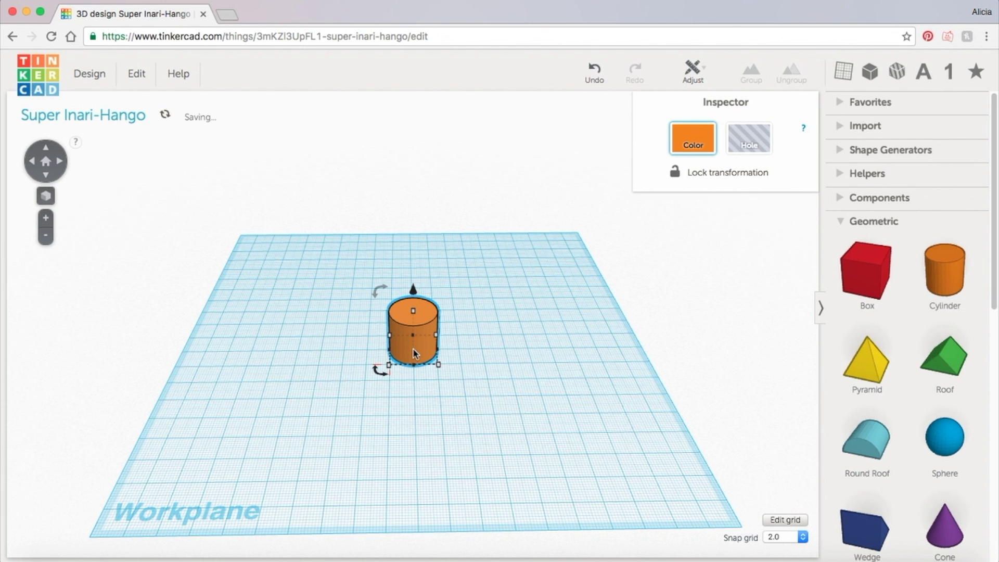
pyautogui.click(695, 139)
pyautogui.click(716, 223)
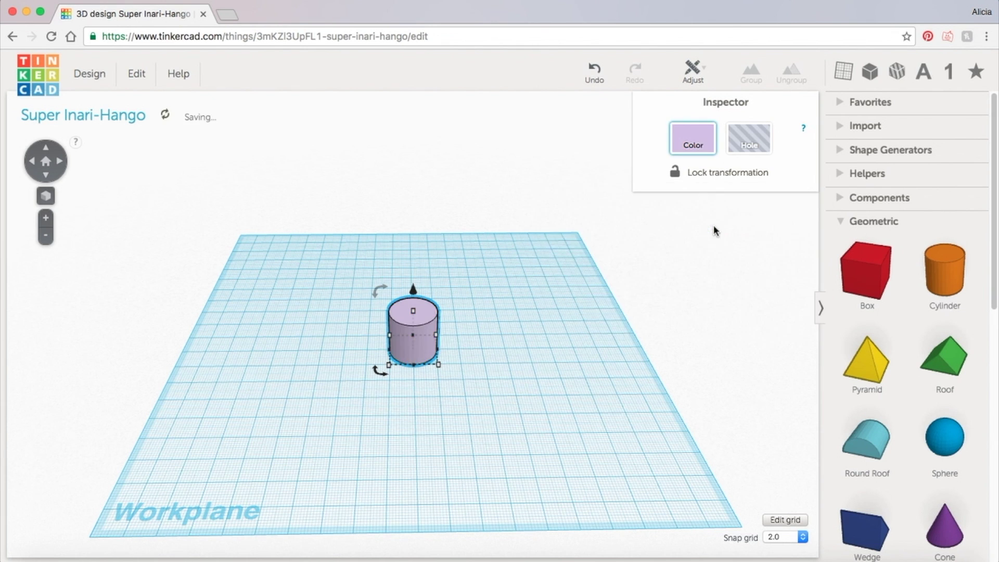
# - Enlarge the cylinder proportionally and reduce its height to 8 mm to make a flat disc
pyautogui.scroll(5, 451, 382)
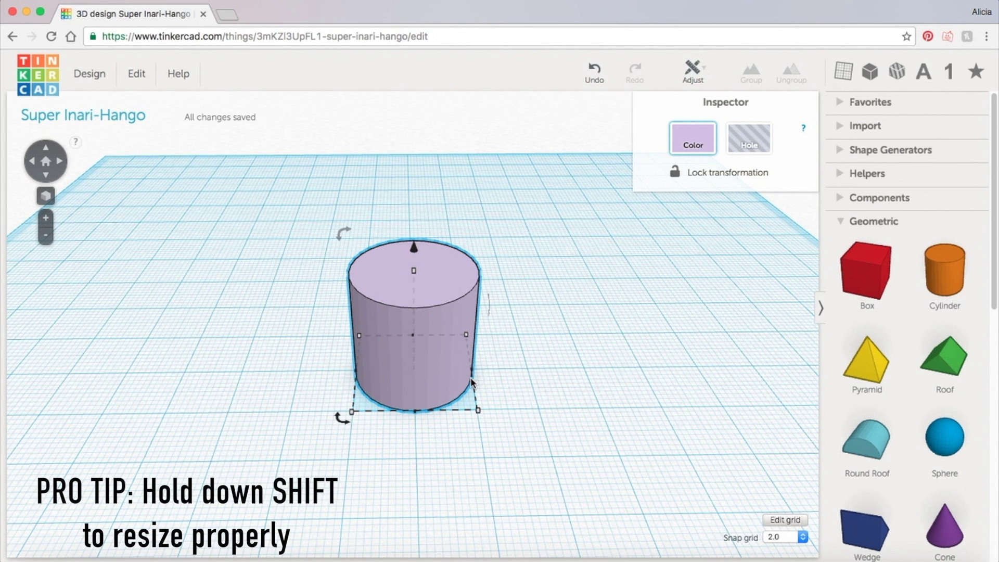
pyautogui.keyDown('shift'); pyautogui.moveTo(478, 410); pyautogui.dragTo(609, 496); pyautogui.keyUp('shift')
pyautogui.scroll(-5, 527, 416)
pyautogui.keyDown('shift'); pyautogui.moveTo(516, 416); pyautogui.dragTo(538, 434); pyautogui.keyUp('shift')
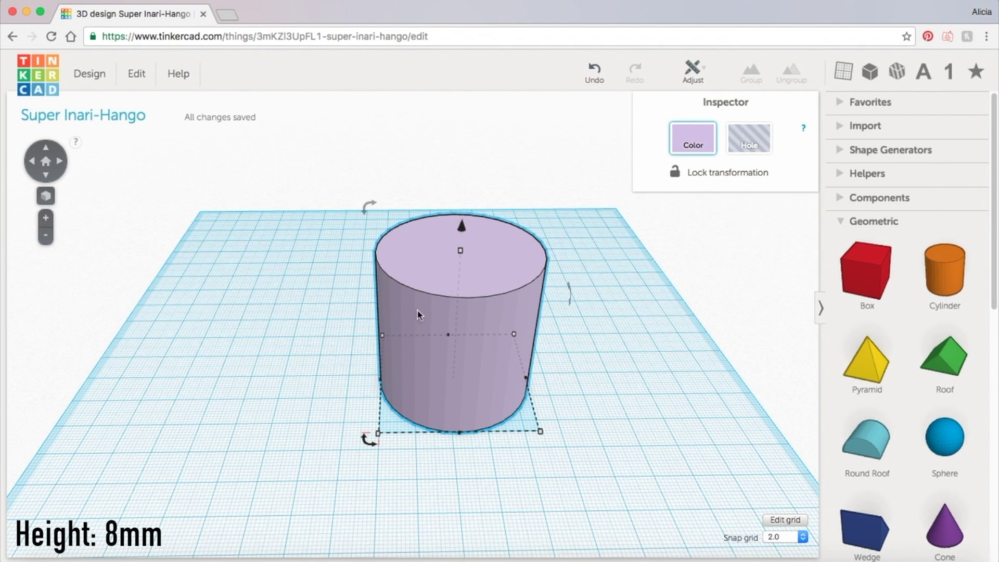
pyautogui.moveTo(461, 251); pyautogui.dragTo(449, 354)
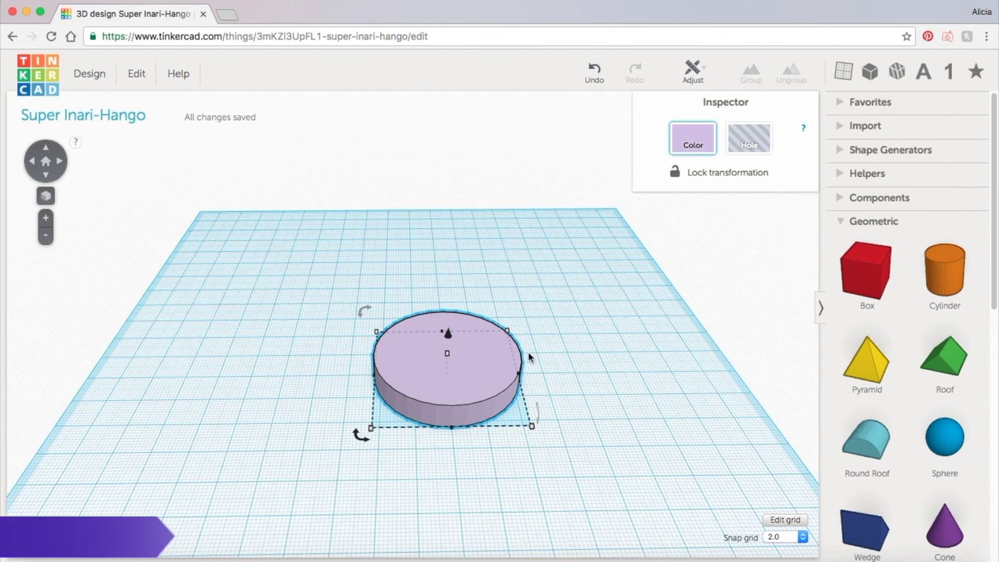
# - Duplicate the disc slightly above the original and shrink the copy to 40 mm, centred on the lower disc
pyautogui.keyDown('alt'); pyautogui.moveTo(447, 337); pyautogui.dragTo(449, 327); pyautogui.keyUp('alt')
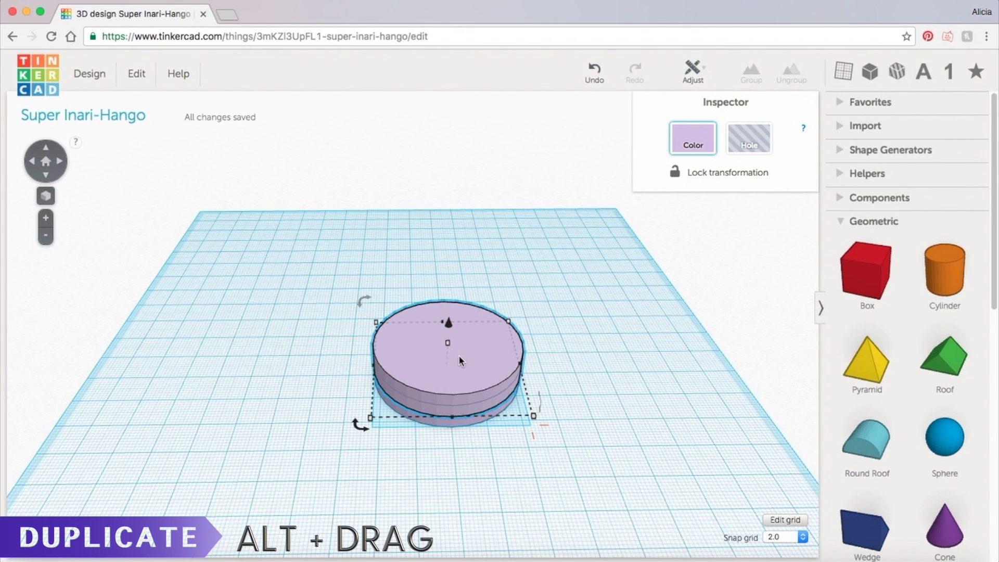
pyautogui.moveTo(515, 315); pyautogui.dragTo(494, 375, button='right')
pyautogui.moveTo(516, 456); pyautogui.dragTo(501, 442)
pyautogui.moveTo(460, 376); pyautogui.dragTo(466, 385)
# - Turn the smaller upper disc into a hole and group it with the base disc to form a shallow dish
pyautogui.moveTo(568, 424); pyautogui.dragTo(499, 324, button='right')
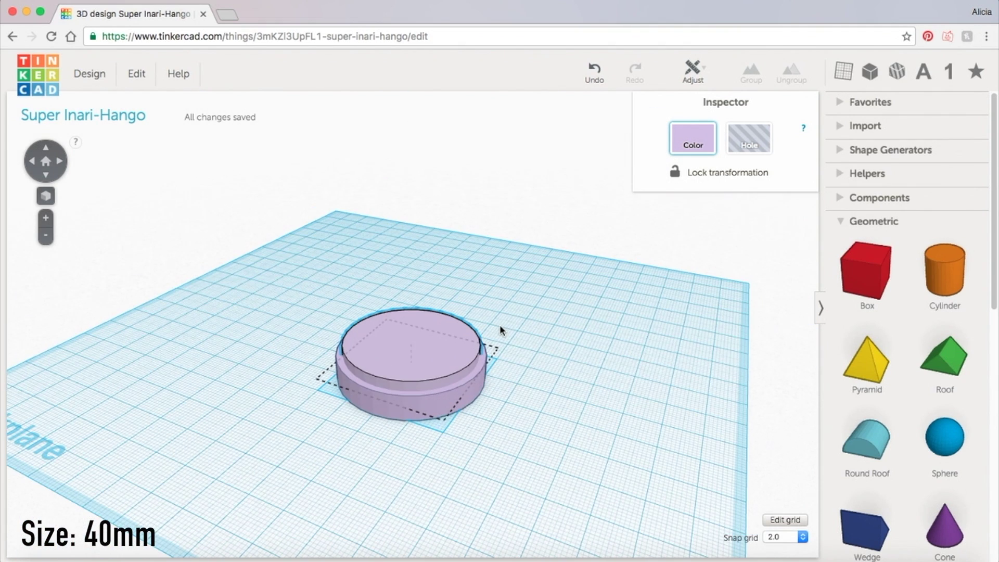
pyautogui.click(753, 142)
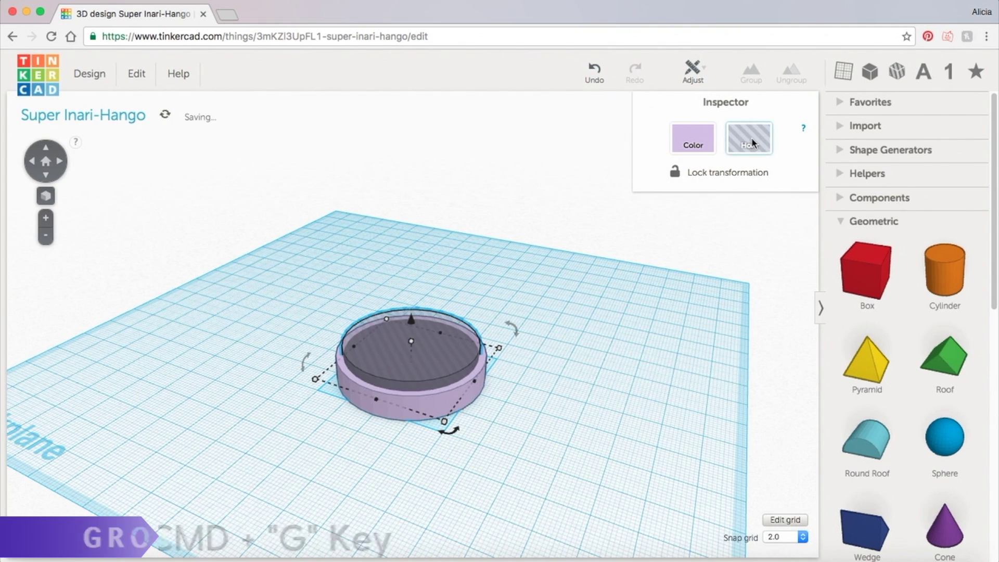
pyautogui.moveTo(283, 263); pyautogui.dragTo(488, 471)
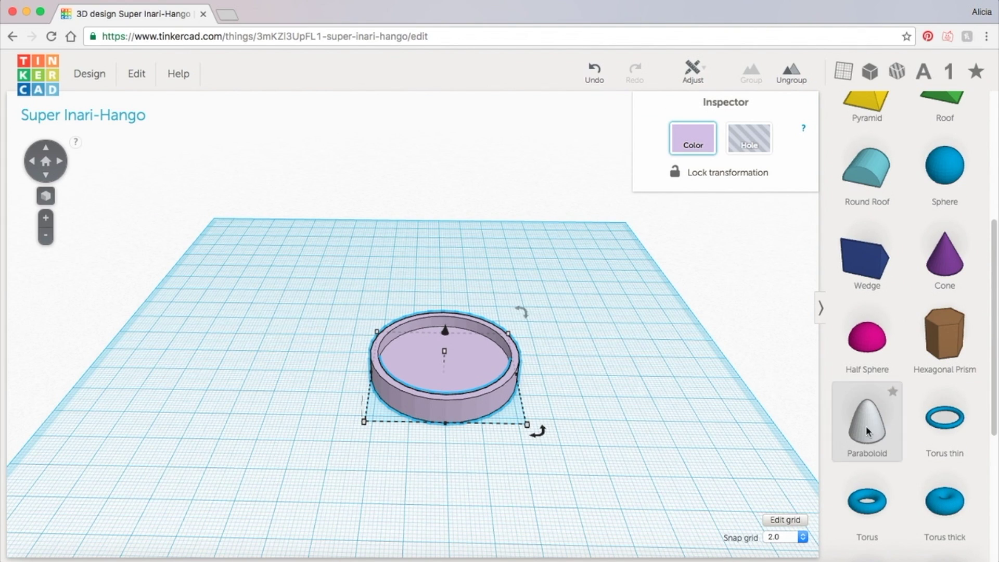
# - Add a paraboloid beside the dish and flatten it into a thin upright petal
pyautogui.moveTo(867, 427); pyautogui.dragTo(606, 374)
pyautogui.moveTo(603, 373); pyautogui.dragTo(467, 358, button='right')
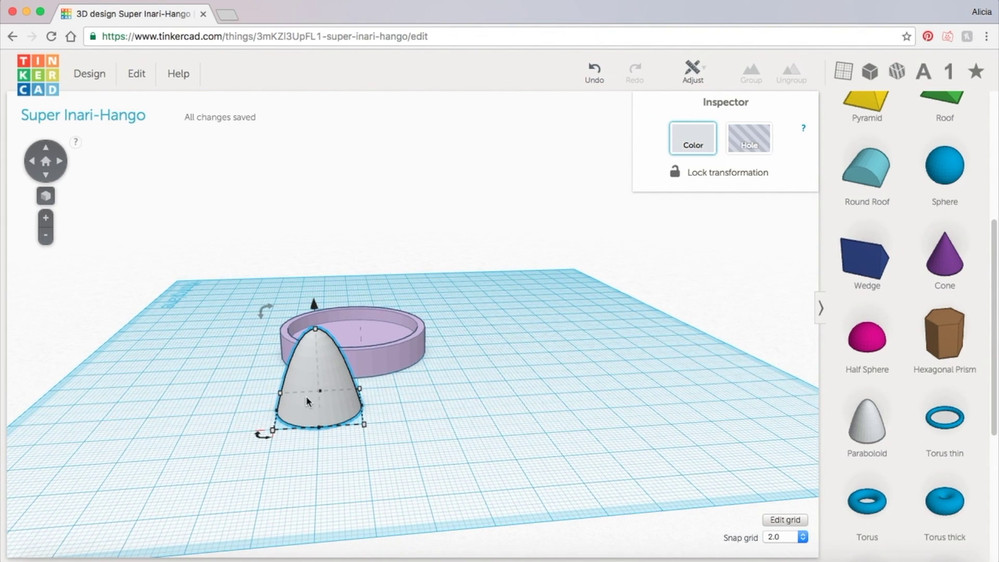
pyautogui.moveTo(278, 413)
pyautogui.moveTo(278, 414); pyautogui.dragTo(343, 411)
pyautogui.moveTo(342, 407); pyautogui.dragTo(537, 457, button='right')
pyautogui.moveTo(556, 420); pyautogui.dragTo(400, 441)
# - Colour the petal light purple and place it against the dish's outer wall
pyautogui.click(693, 138)
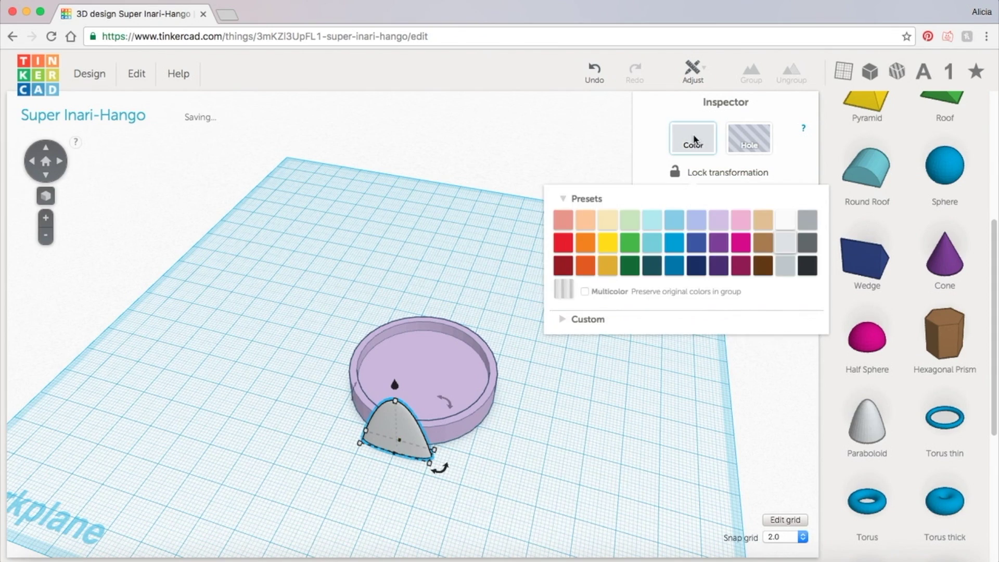
pyautogui.click(718, 220)
pyautogui.moveTo(650, 338); pyautogui.dragTo(536, 273, button='right')
pyautogui.moveTo(466, 349); pyautogui.dragTo(417, 191, button='right')
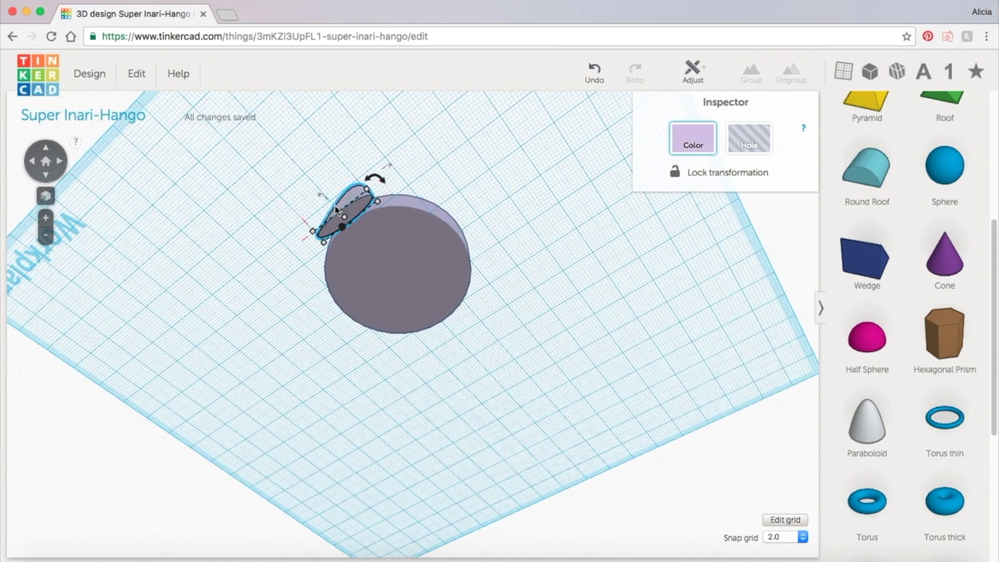
# - Tilt the petal so its tip points outward from the dish, and move its base back to the dish's wall
pyautogui.moveTo(460, 210); pyautogui.dragTo(292, 291, button='right')
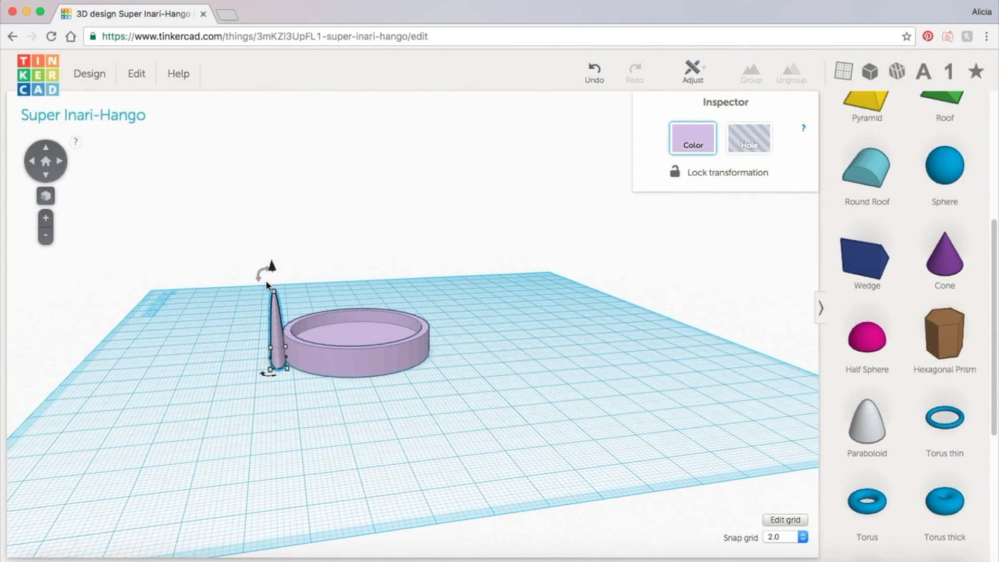
pyautogui.moveTo(264, 276); pyautogui.dragTo(205, 314)
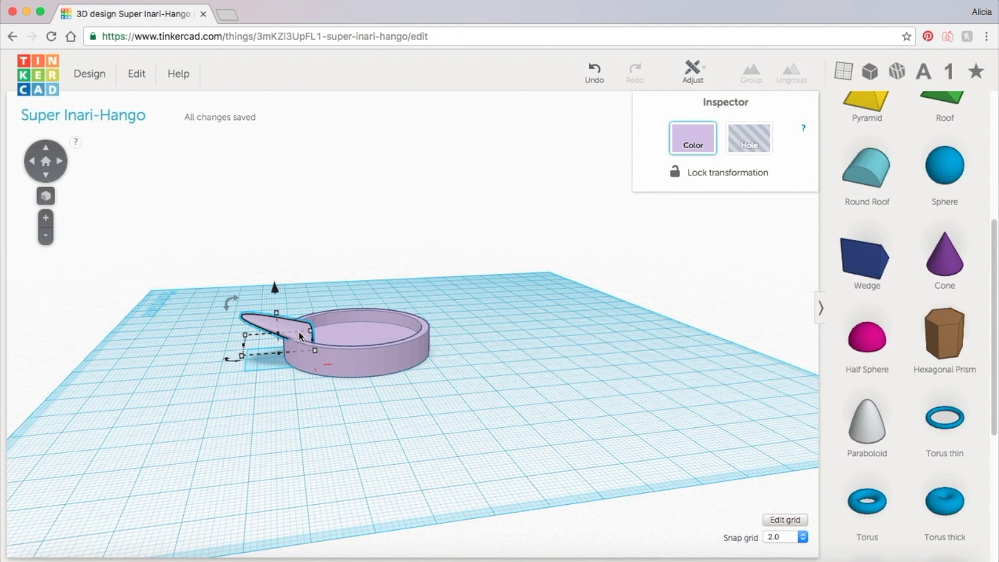
pyautogui.moveTo(301, 327); pyautogui.dragTo(273, 337)
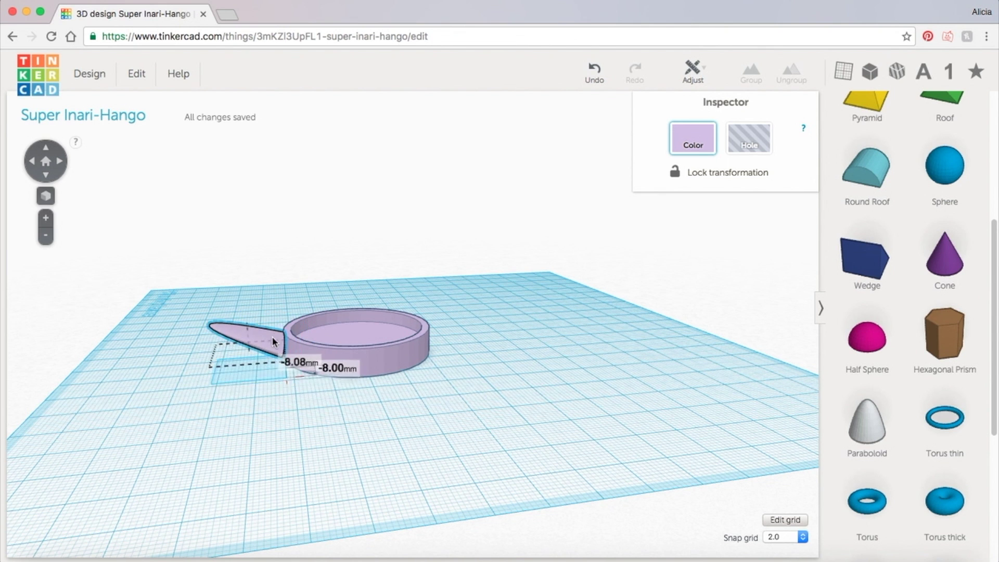
pyautogui.moveTo(272, 337); pyautogui.dragTo(470, 471, button='right')
pyautogui.moveTo(469, 471); pyautogui.dragTo(460, 472)
pyautogui.moveTo(459, 472); pyautogui.dragTo(252, 279, button='right')
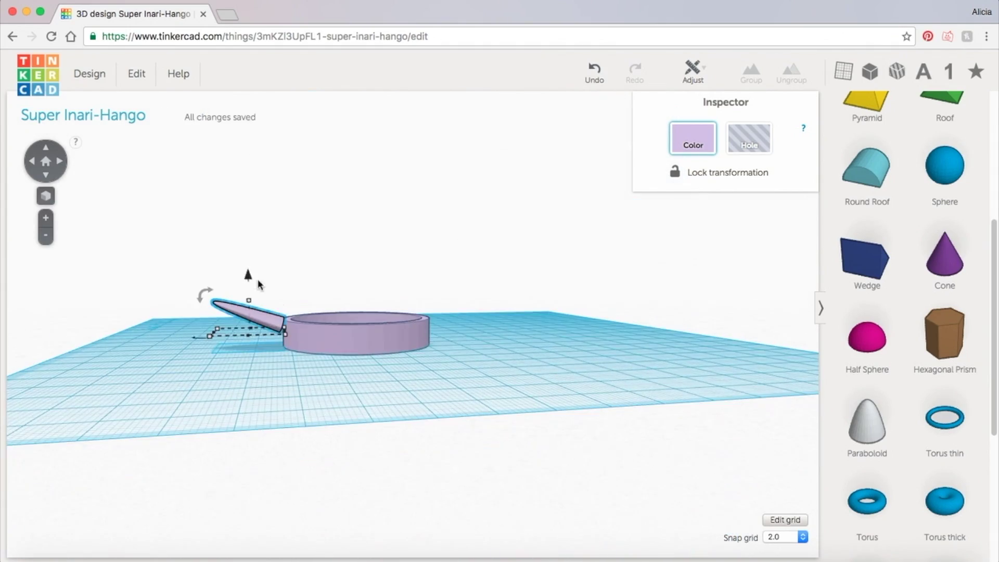
# - Push the petal's base slightly into the dish's wall and lower it to the bottom of the dish
pyautogui.moveTo(273, 332); pyautogui.dragTo(279, 333)
pyautogui.moveTo(279, 333); pyautogui.dragTo(308, 374, button='right')
pyautogui.moveTo(263, 283); pyautogui.dragTo(264, 289)
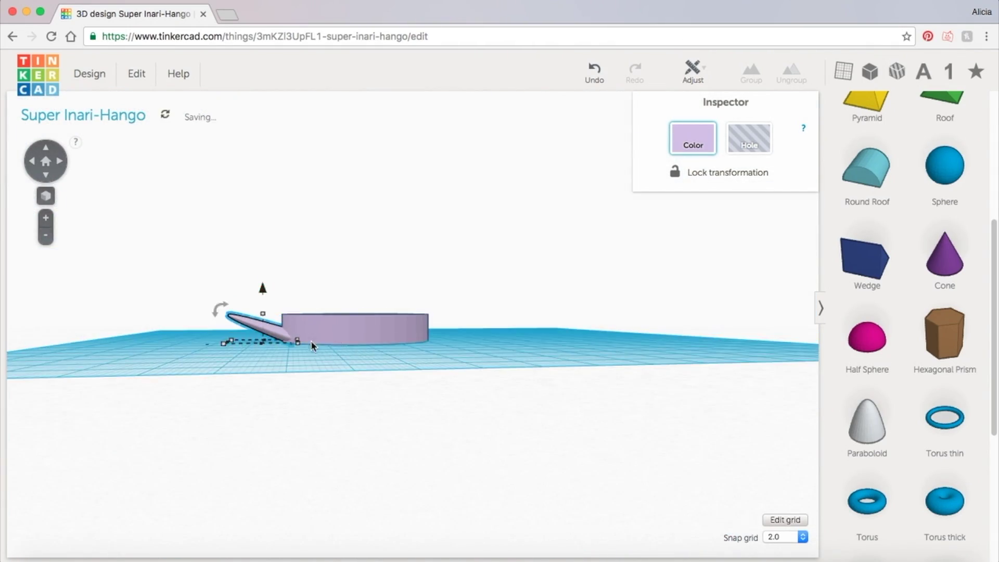
# - Lengthen the petal slightly outward from the dish
pyautogui.moveTo(313, 346); pyautogui.dragTo(351, 388, button='right')
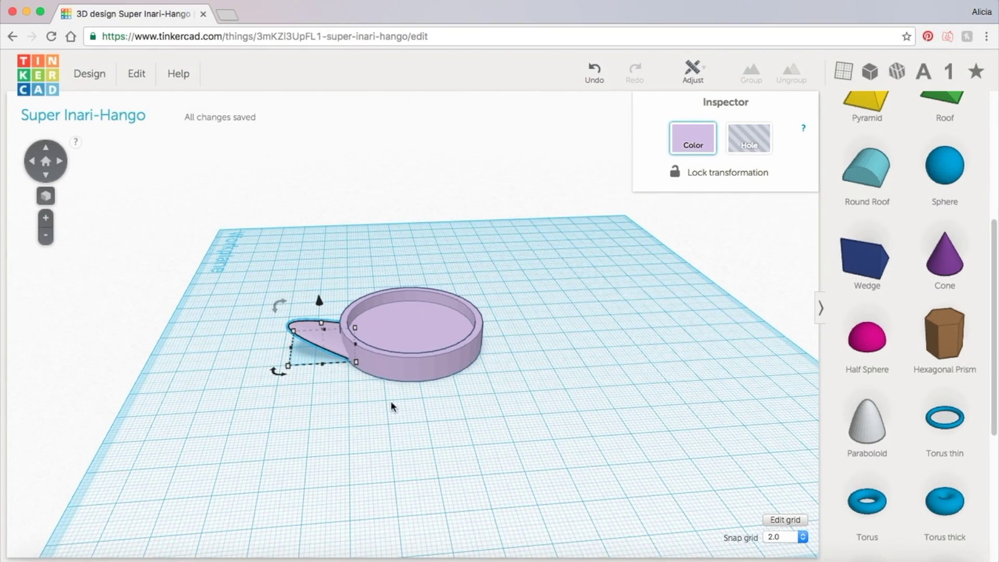
pyautogui.scroll(5, 386, 400)
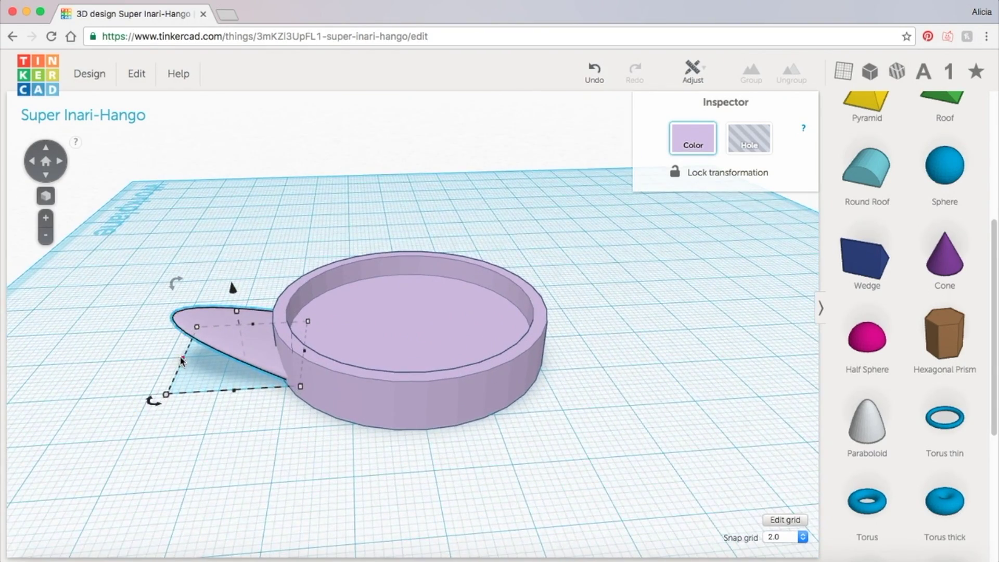
pyautogui.moveTo(182, 360); pyautogui.dragTo(163, 363)
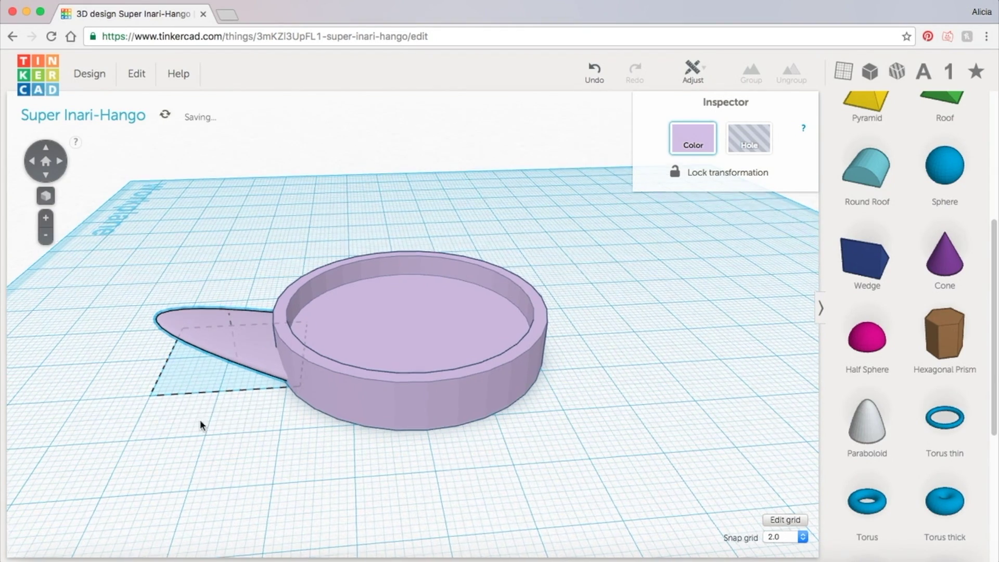
# - Duplicate the petal to the opposite side of the dish and turn the copy so its tip points outward
pyautogui.moveTo(200, 423); pyautogui.dragTo(503, 451, button='right')
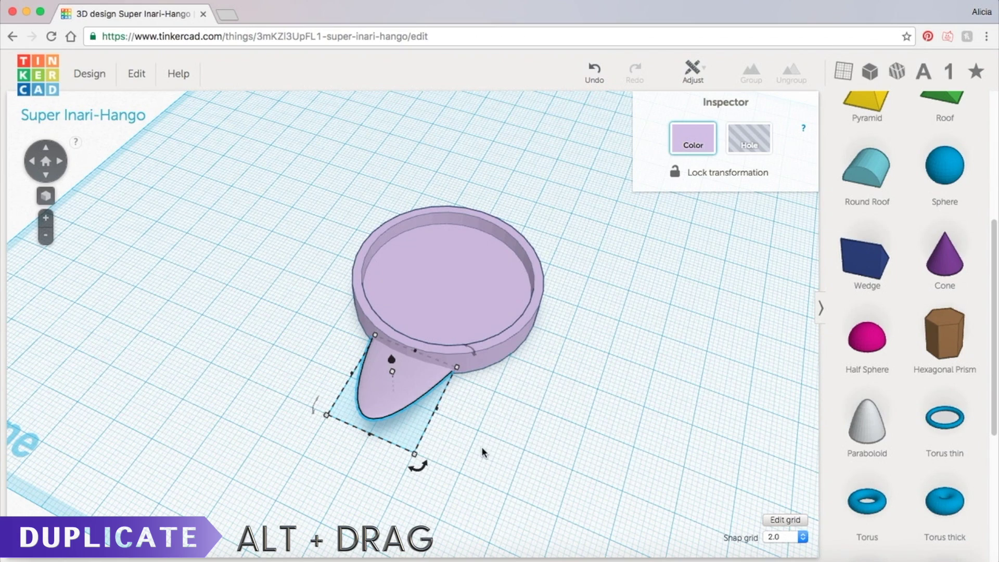
pyautogui.keyDown('alt'); pyautogui.moveTo(418, 419); pyautogui.dragTo(496, 212); pyautogui.keyUp('alt')
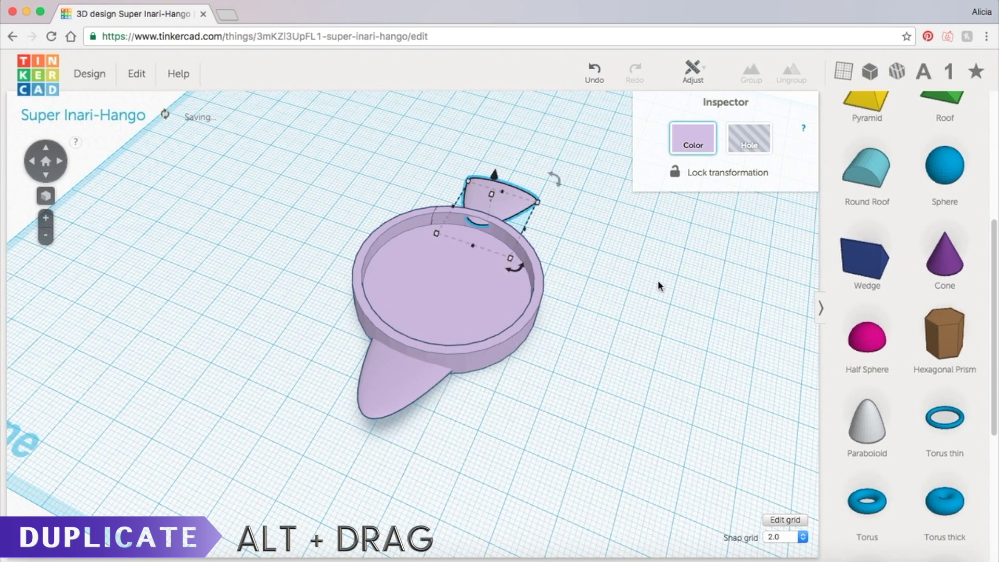
pyautogui.moveTo(661, 283); pyautogui.dragTo(461, 290, button='right')
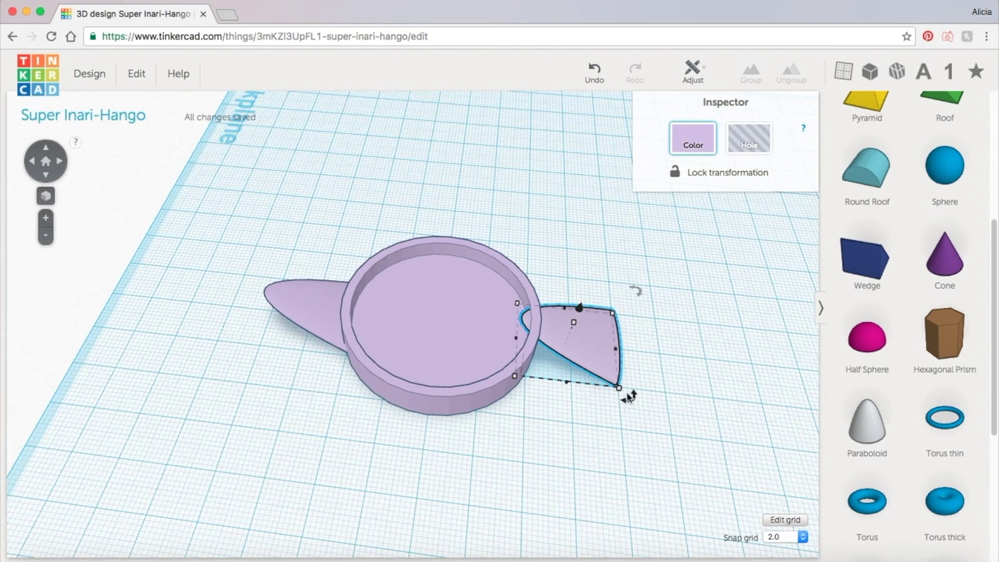
pyautogui.moveTo(631, 397); pyautogui.dragTo(161, 318)
# - Seat the copied petal in the dish's wall and lower it by about 0.85 mm to match the first petal
pyautogui.moveTo(69, 152); pyautogui.dragTo(221, 81)
pyautogui.moveTo(508, 404); pyautogui.dragTo(545, 289, button='right')
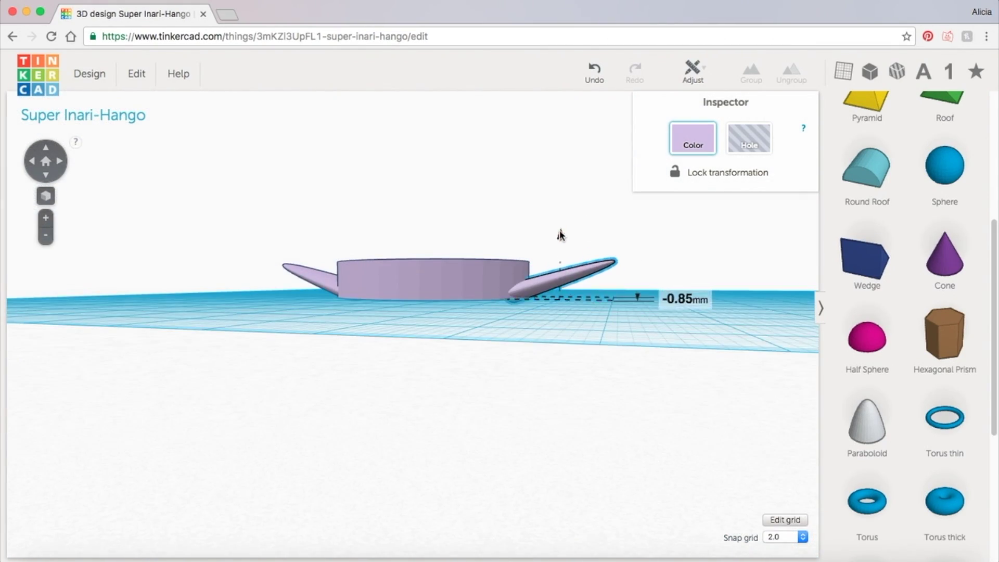
pyautogui.moveTo(560, 232); pyautogui.dragTo(444, 511, button='right')
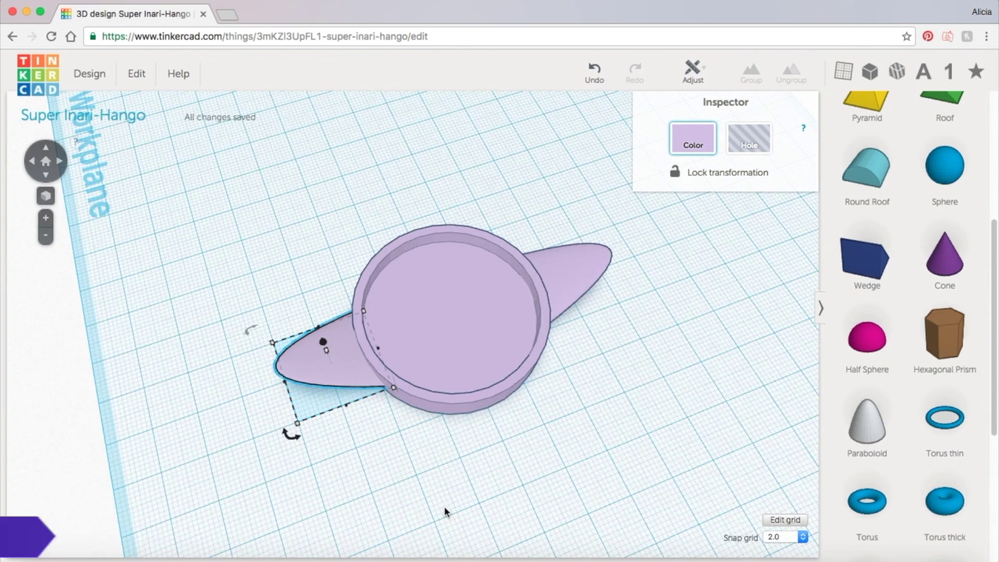
# - Duplicate the two opposite petals together and rotate the copies 90° around the dish
pyautogui.keyDown('shift'); pyautogui.click(577, 280); pyautogui.keyUp('shift')
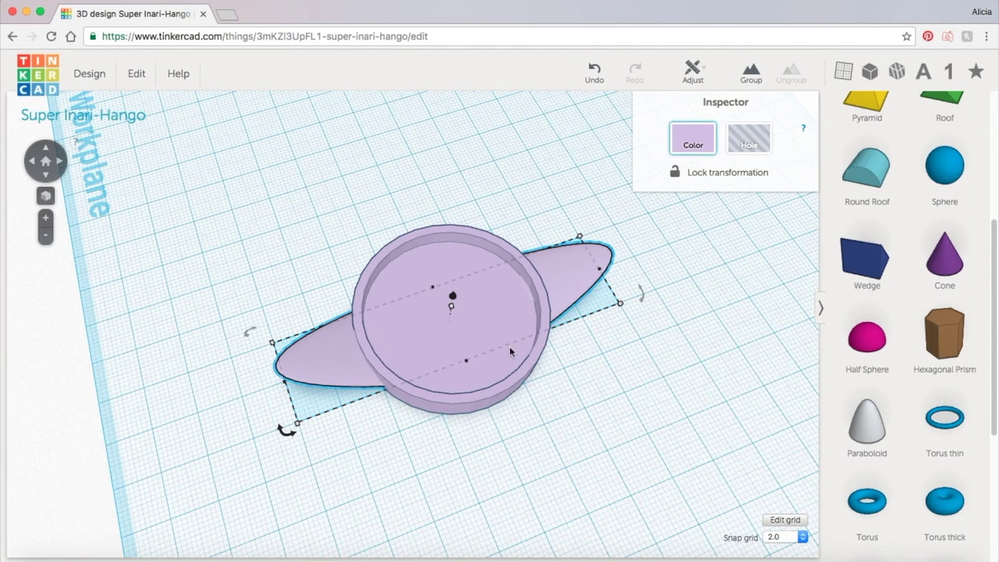
pyautogui.moveTo(476, 409); pyautogui.dragTo(570, 428, button='right')
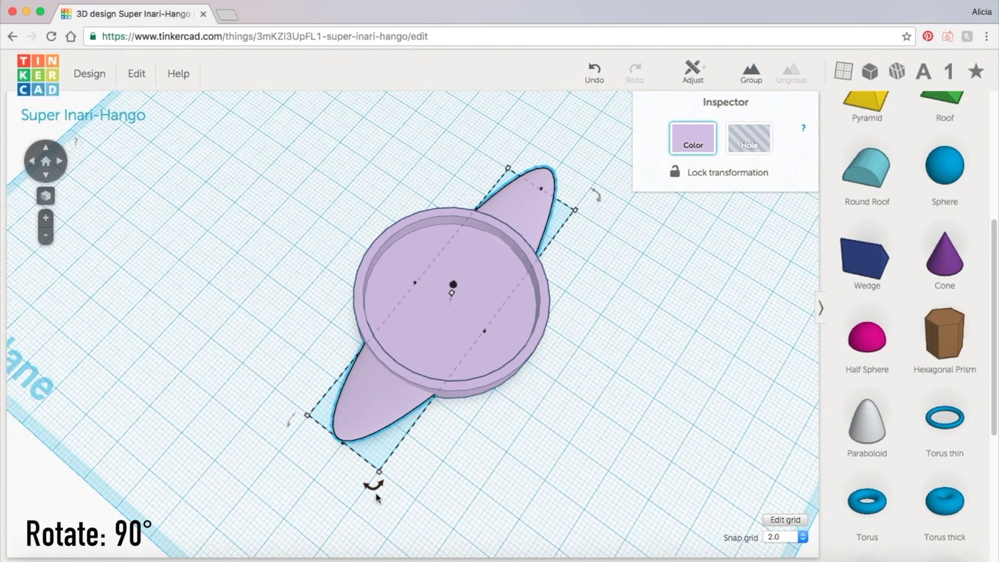
pyautogui.moveTo(371, 486); pyautogui.dragTo(715, 408)
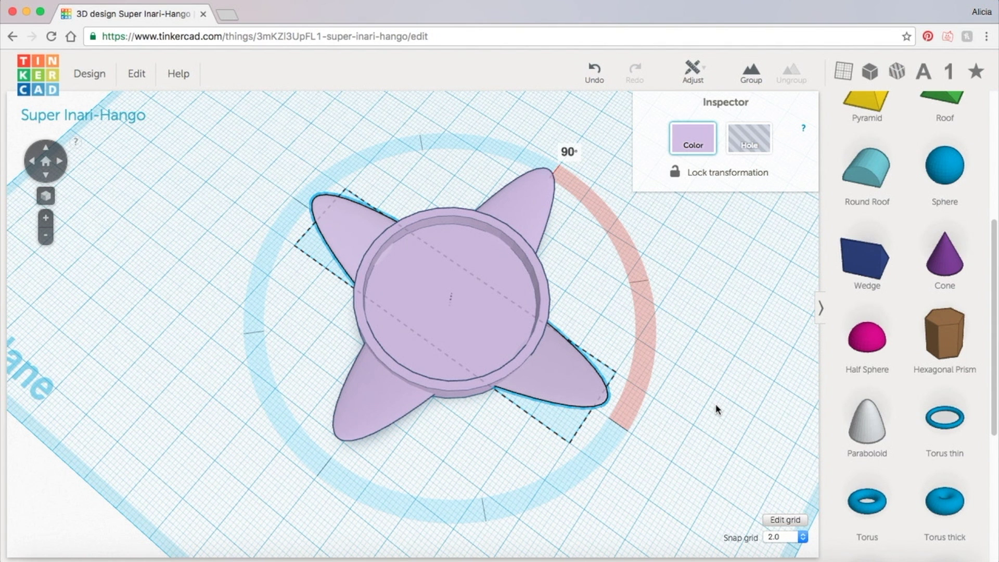
# - Duplicate all four petals together and rotate the copies around the dish to fill the gaps, making eight petals
pyautogui.keyDown('shift'); pyautogui.click(370, 403); pyautogui.keyUp('shift')
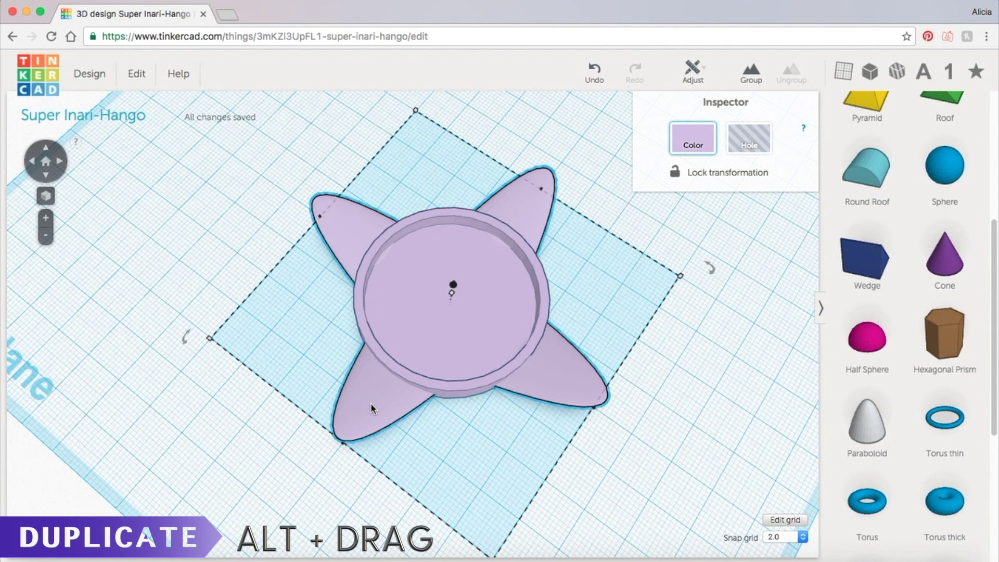
pyautogui.moveTo(606, 401); pyautogui.dragTo(635, 312, button='right')
pyautogui.keyDown('alt'); pyautogui.moveTo(569, 512); pyautogui.dragTo(388, 521); pyautogui.keyUp('alt')
# - Raise a copy of one petal above the lower ring, set it against the dish's wall and tilt it more steeply
pyautogui.moveTo(389, 521); pyautogui.dragTo(553, 462, button='right')
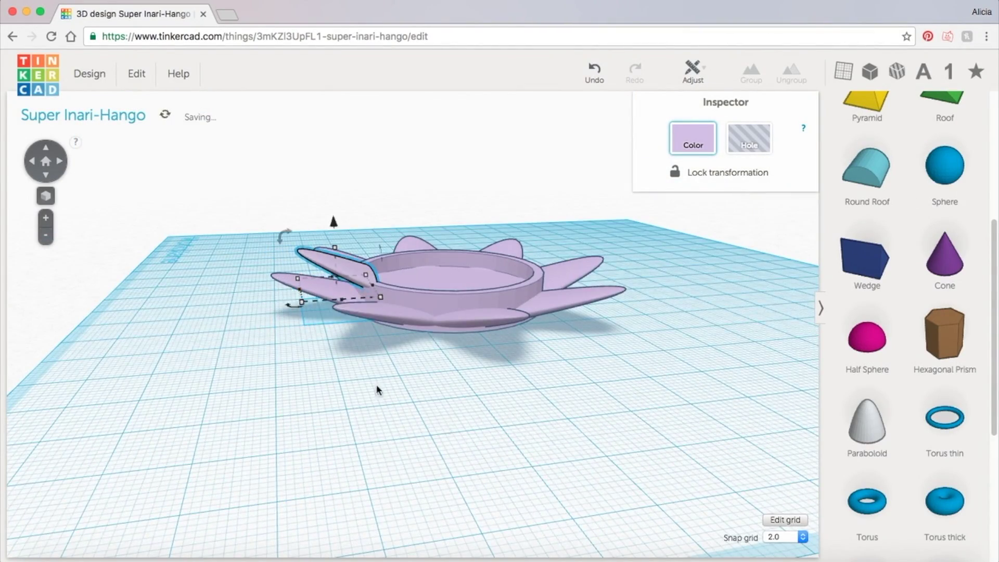
pyautogui.moveTo(376, 390); pyautogui.dragTo(325, 250, button='right')
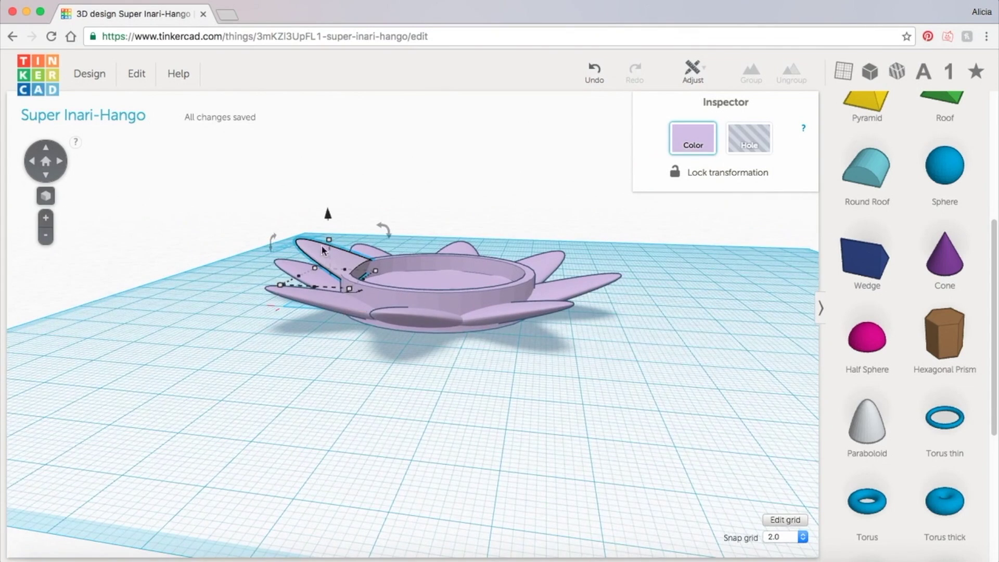
pyautogui.moveTo(273, 302); pyautogui.dragTo(287, 232, button='right')
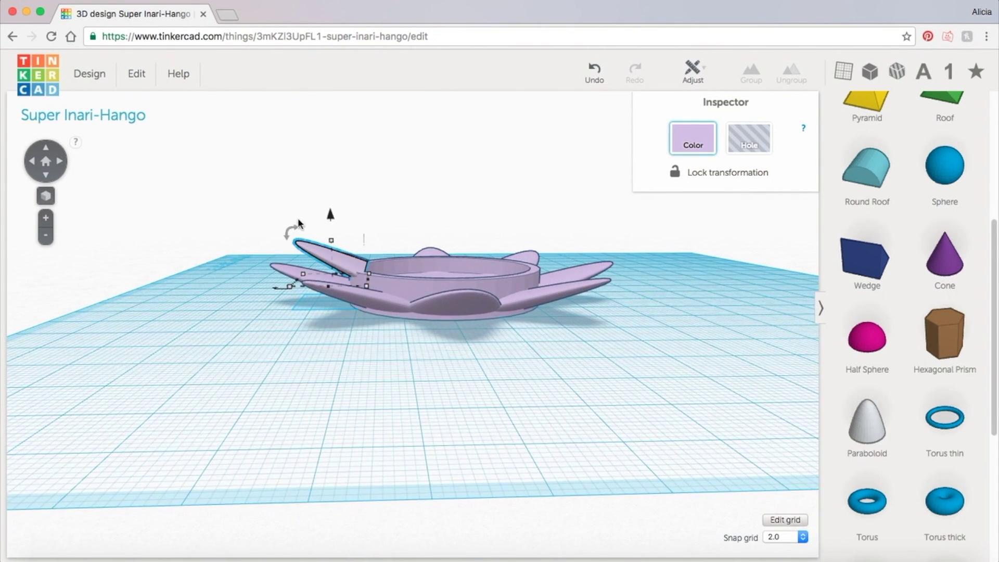
pyautogui.moveTo(290, 233); pyautogui.dragTo(304, 217)
# - Rotate the raised petal -22.5° around the vertical axis and seat it against the dish's wall between two lower petals
pyautogui.moveTo(234, 302); pyautogui.dragTo(416, 439, button='right')
pyautogui.moveTo(424, 443)
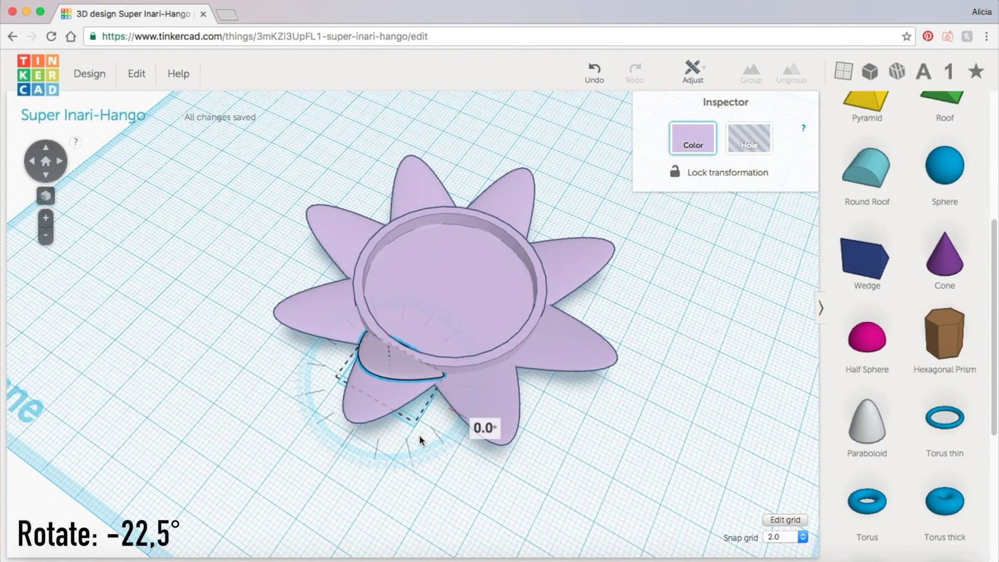
pyautogui.moveTo(420, 437); pyautogui.dragTo(459, 433)
pyautogui.moveTo(404, 372); pyautogui.dragTo(448, 394)
pyautogui.moveTo(447, 398); pyautogui.dragTo(499, 393, button='right')
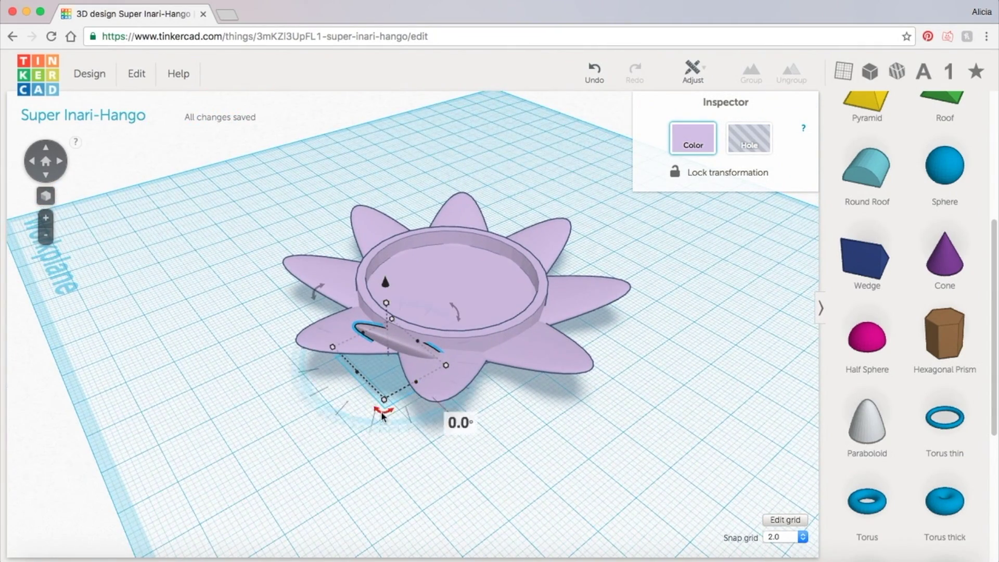
pyautogui.moveTo(381, 411); pyautogui.dragTo(376, 491, button='right')
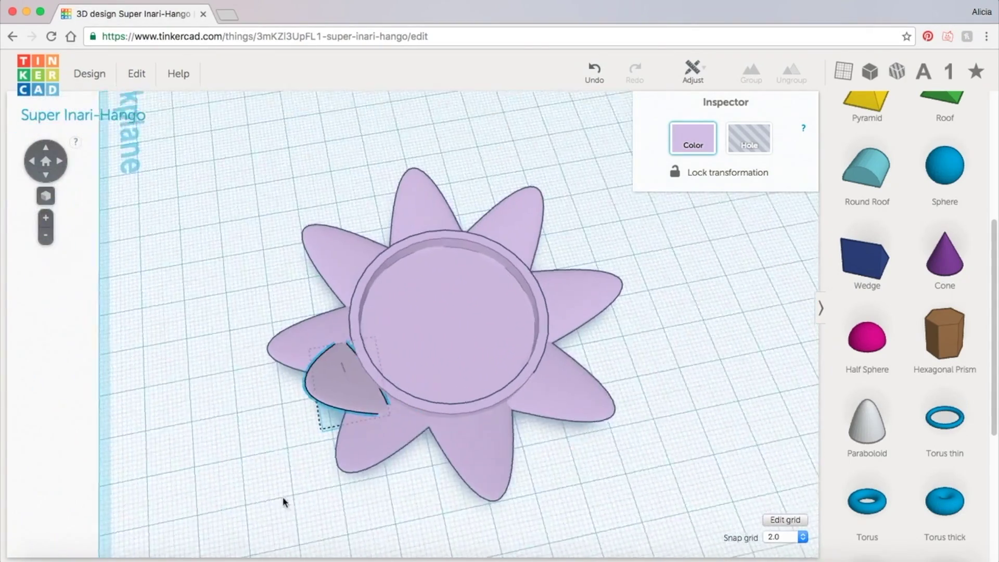
pyautogui.moveTo(283, 502); pyautogui.dragTo(260, 488, button='right')
pyautogui.moveTo(312, 379); pyautogui.dragTo(318, 377)
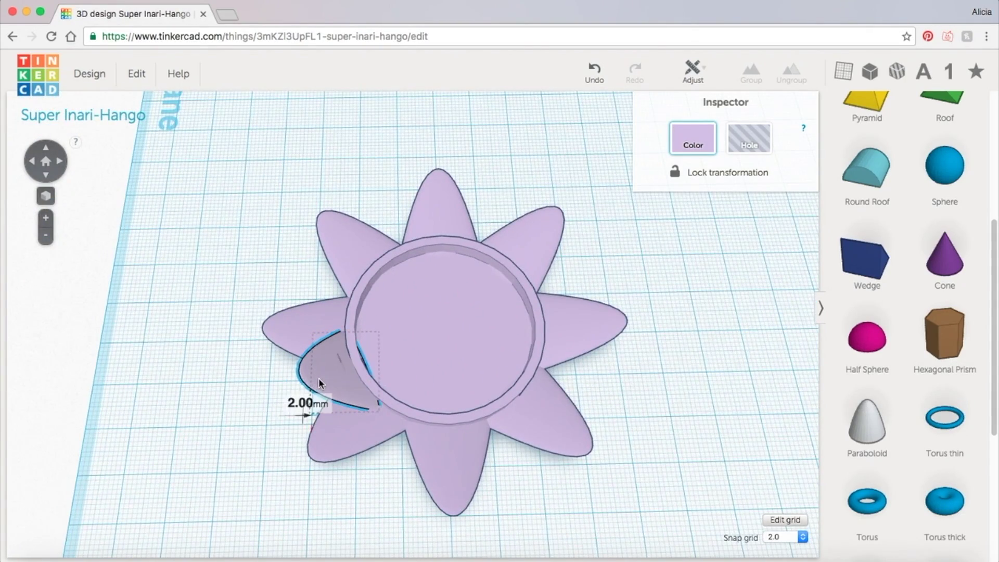
# - Duplicate the raised petal and move the copy to the dish's opposite side, by about -18 mm and 46 mm
pyautogui.moveTo(319, 378); pyautogui.dragTo(613, 452, button='right')
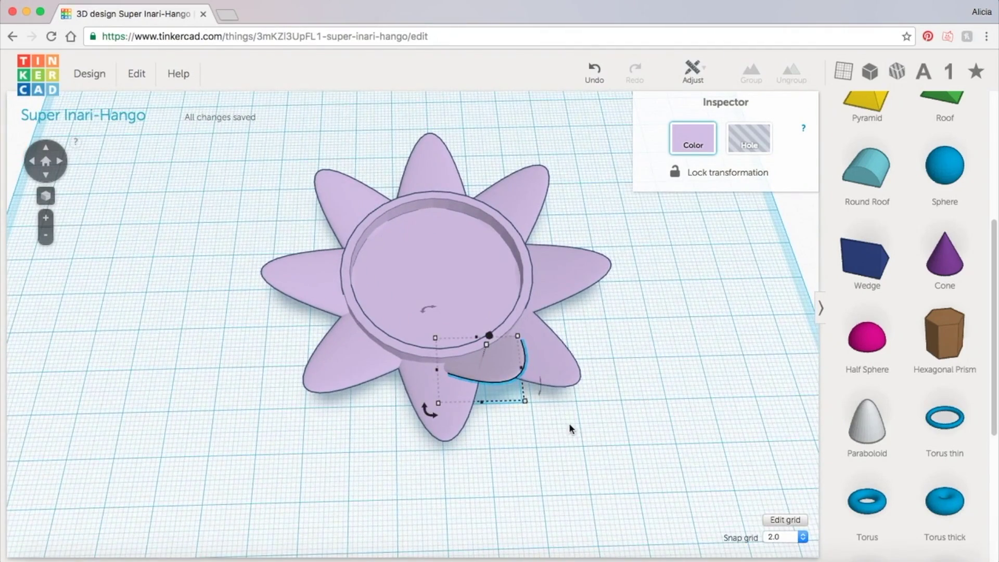
pyautogui.moveTo(569, 429); pyautogui.dragTo(579, 415, button='right')
pyautogui.press('super+d')
pyautogui.moveTo(492, 358); pyautogui.dragTo(413, 194)
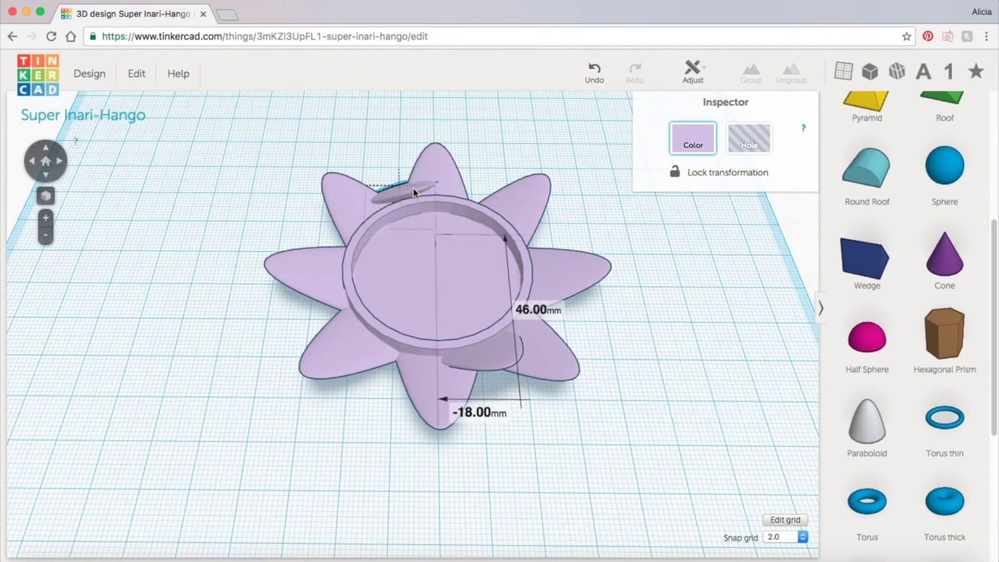
# - Turn the copied upper petal to point outward and seat it against the dish's wall opposite the first one
pyautogui.moveTo(451, 240); pyautogui.dragTo(87, 195)
pyautogui.moveTo(229, 345); pyautogui.dragTo(250, 416, button='right')
pyautogui.moveTo(406, 261); pyautogui.dragTo(410, 269)
pyautogui.moveTo(396, 302); pyautogui.dragTo(614, 333, button='right')
pyautogui.moveTo(614, 269); pyautogui.dragTo(608, 273)
pyautogui.moveTo(608, 273); pyautogui.dragTo(81, 336, button='right')
# - Duplicate the two opposite upper petals together and rotate the copies -90° around the dish
pyautogui.keyDown('shift'); pyautogui.click(466, 281); pyautogui.keyUp('shift')
pyautogui.press('super+d')
pyautogui.moveTo(489, 435); pyautogui.dragTo(584, 188)
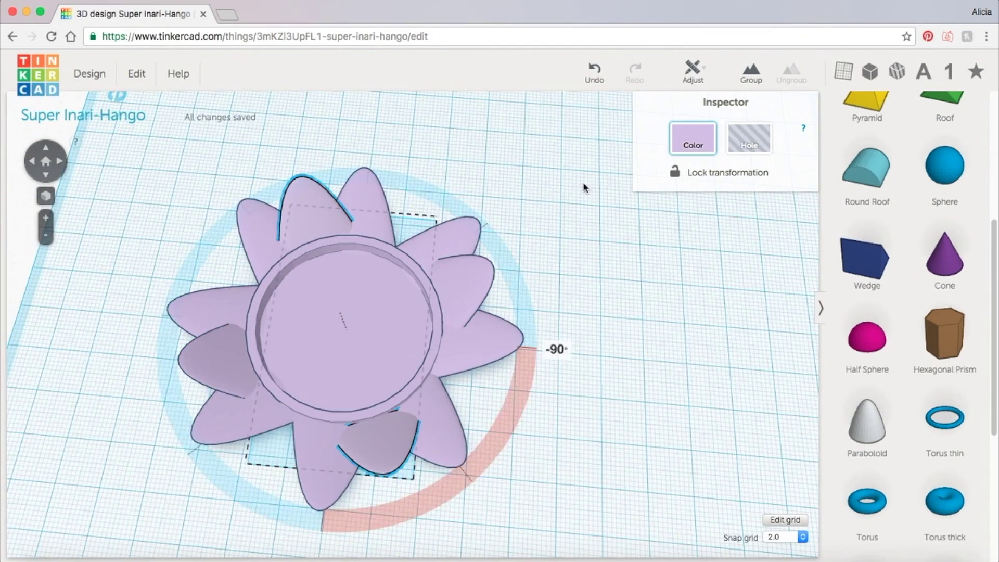
# - Duplicate all four upper petals together and rotate the copies around the dish to fill the gaps, completing an upper ring of eight
pyautogui.keyDown('shift'); pyautogui.click(216, 362); pyautogui.keyUp('shift')
pyautogui.keyDown('shift'); pyautogui.click(468, 279); pyautogui.keyUp('shift')
pyautogui.press('super+d')
pyautogui.moveTo(484, 495); pyautogui.dragTo(584, 383)
pyautogui.moveTo(583, 383); pyautogui.dragTo(659, 427, button='right')
pyautogui.click(660, 427)
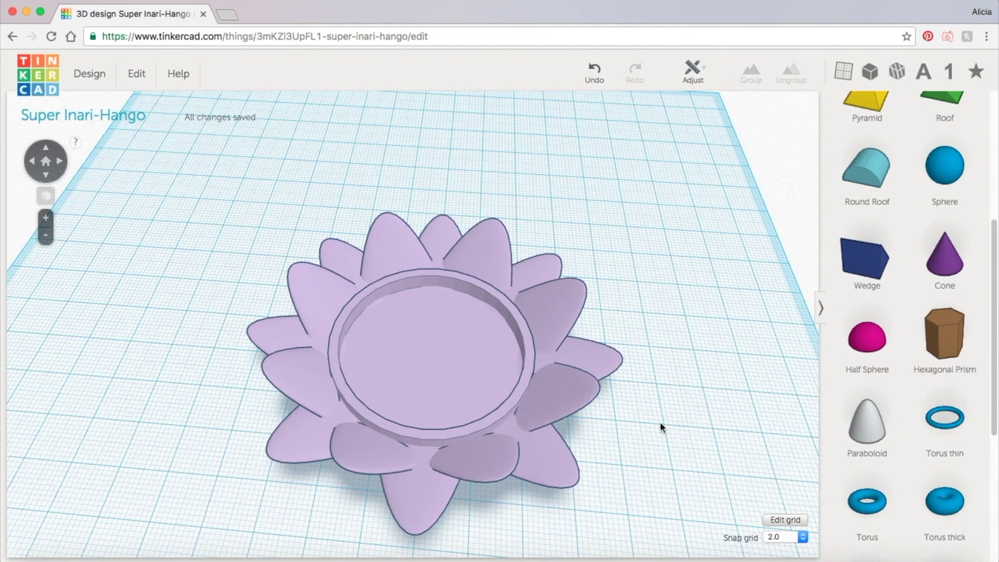
# - Group the dish and both rings of petals into a single object
pyautogui.moveTo(615, 425); pyautogui.dragTo(523, 399, button='right')
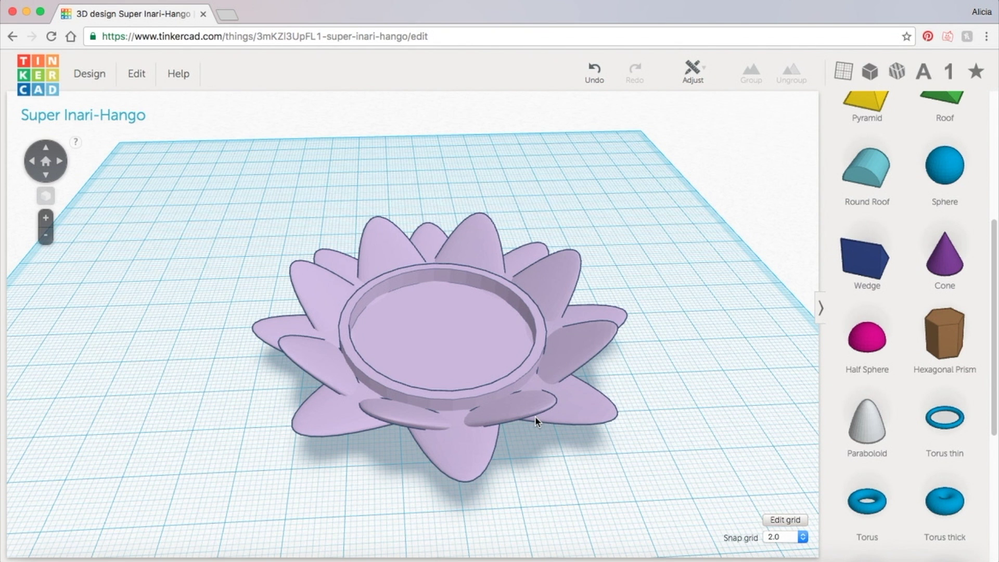
pyautogui.moveTo(539, 420); pyautogui.dragTo(636, 407, button='right')
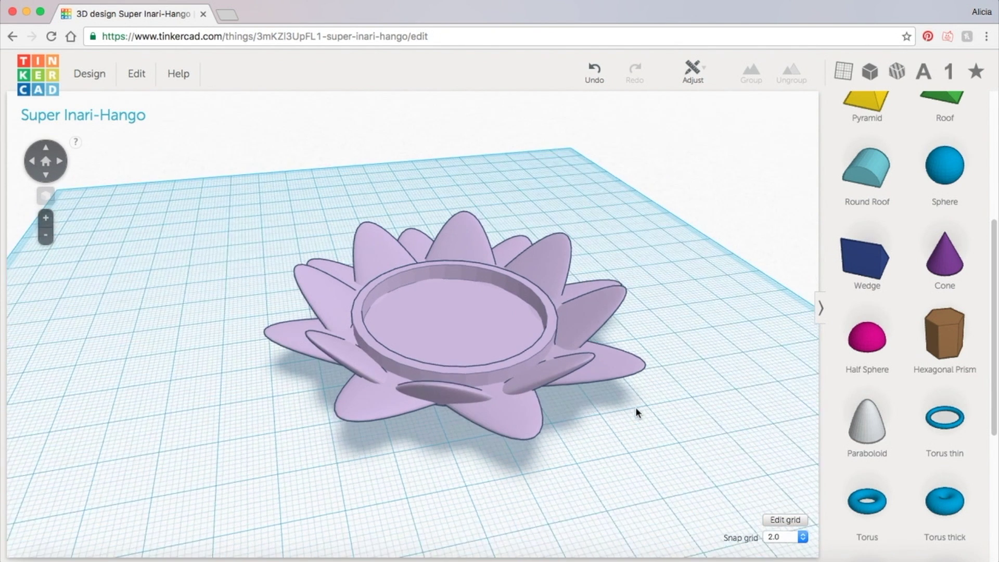
pyautogui.moveTo(238, 179); pyautogui.dragTo(688, 505)
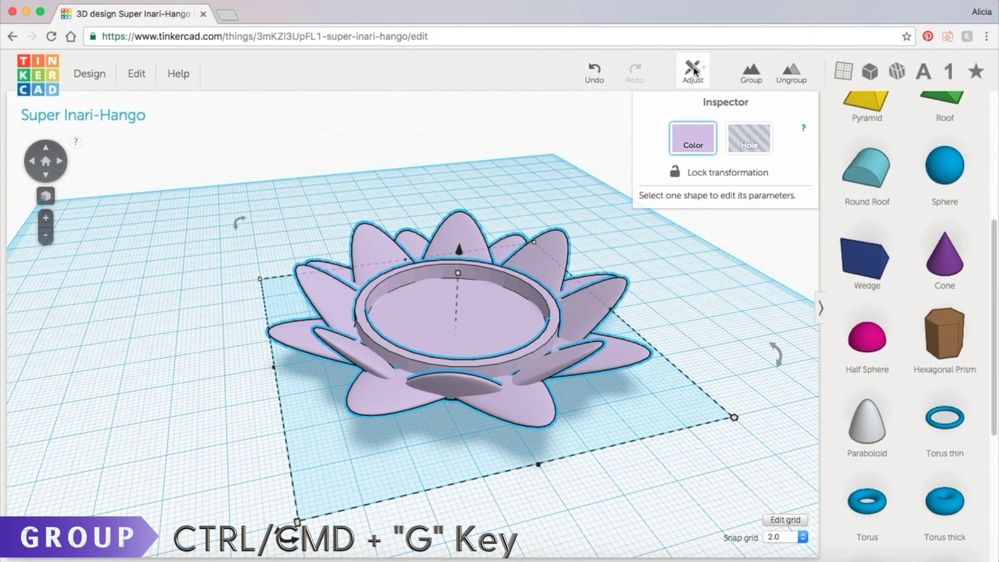
pyautogui.click(751, 70)
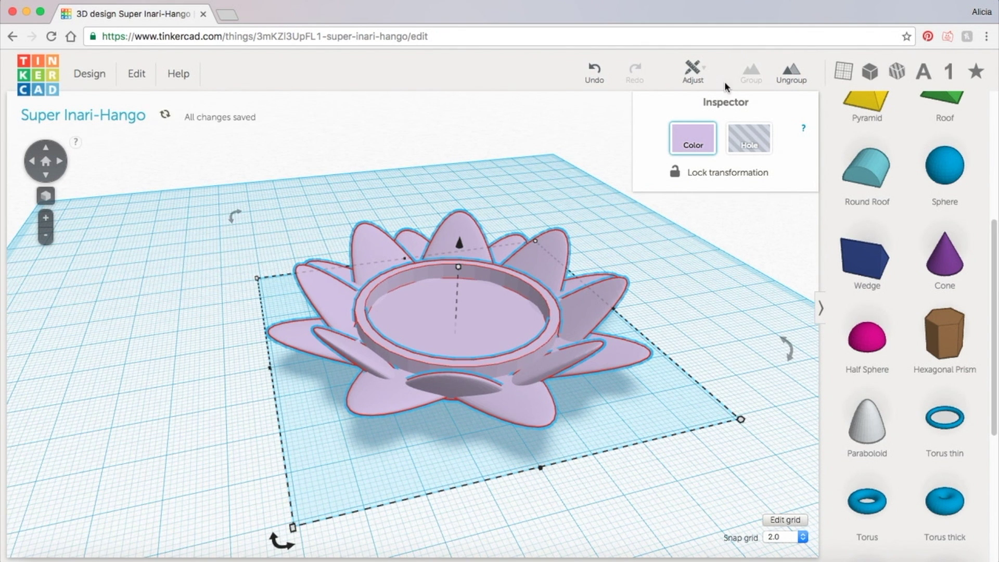
pyautogui.moveTo(616, 365); pyautogui.dragTo(539, 371, button='right')
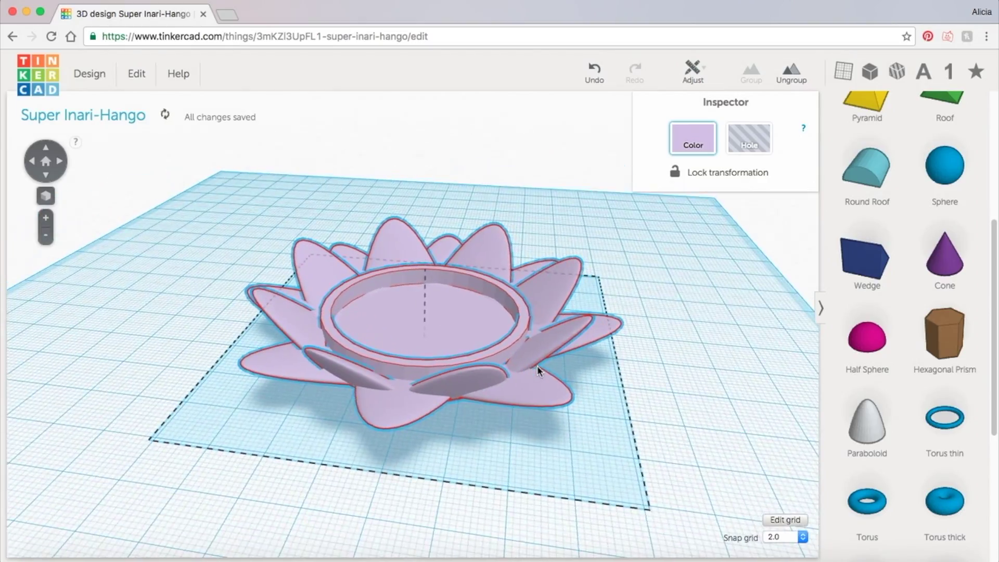